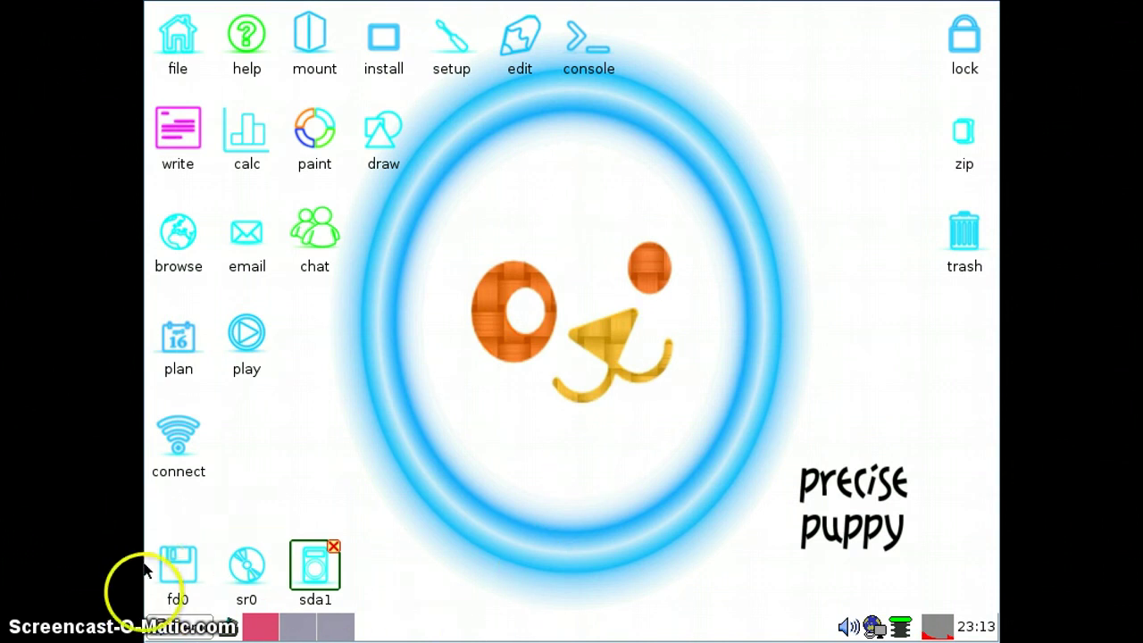
Launch Puppy Package Manager from the Setup section of the main menu
left_click(188, 624)
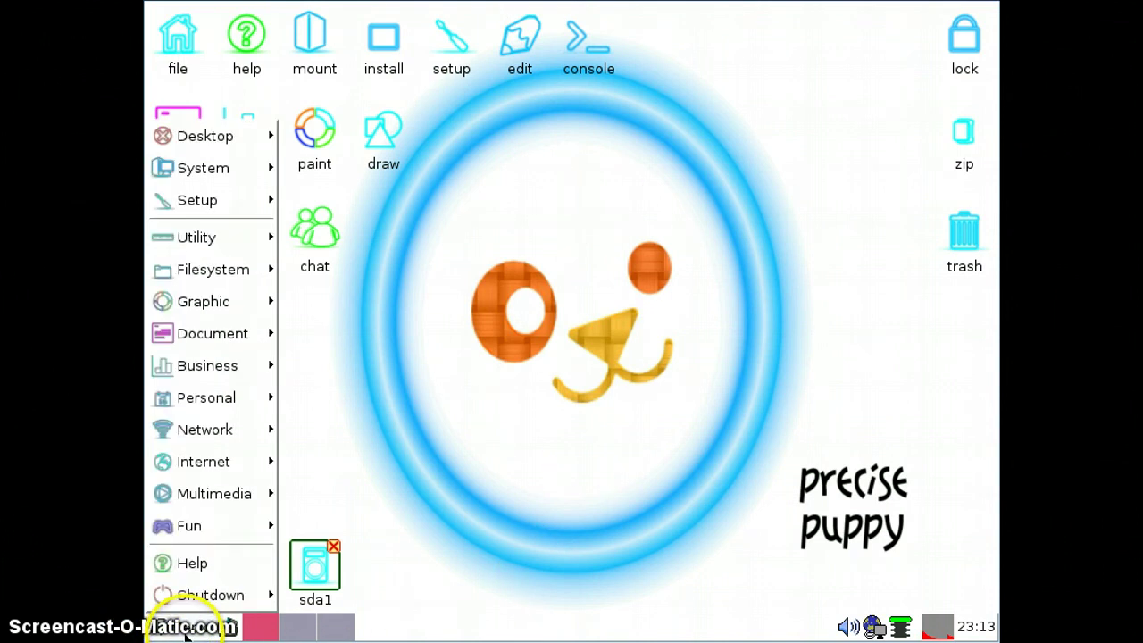
mouse_move(221, 295)
mouse_move(253, 205)
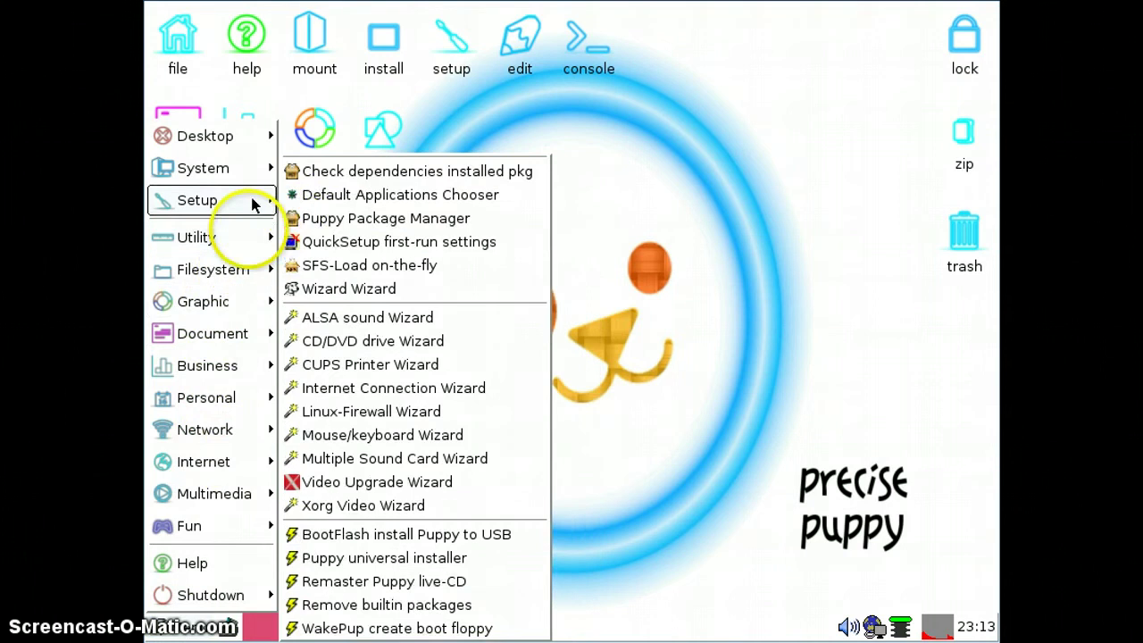
left_click(351, 227)
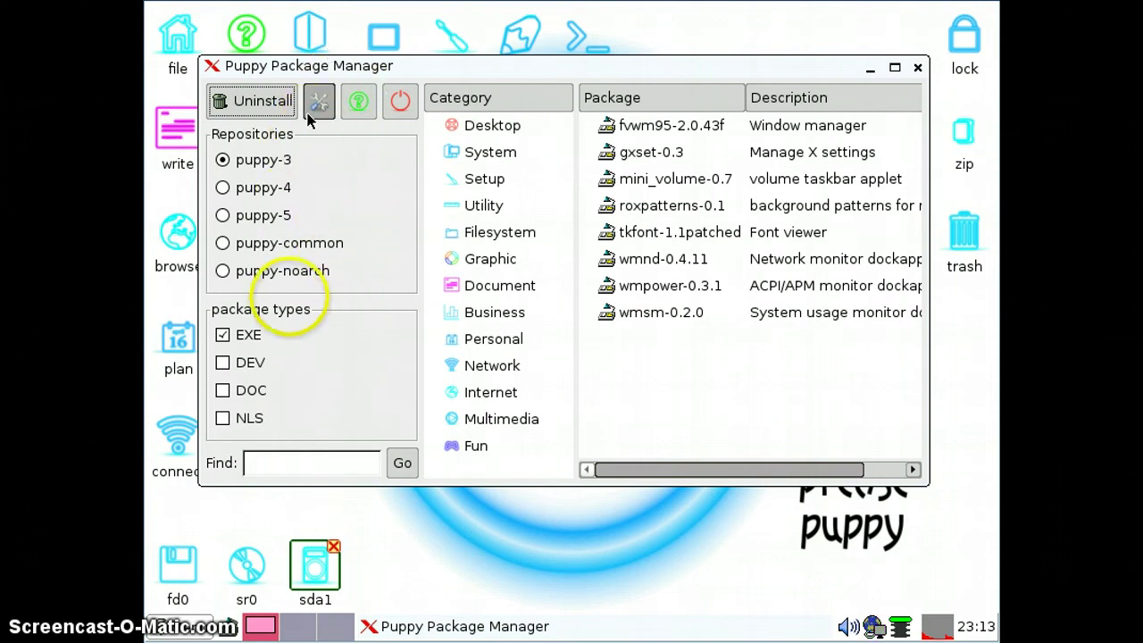
Search all repositories for 'avast' to find avast-1.3.0-puppy, then close the package manager
left_click(322, 457)
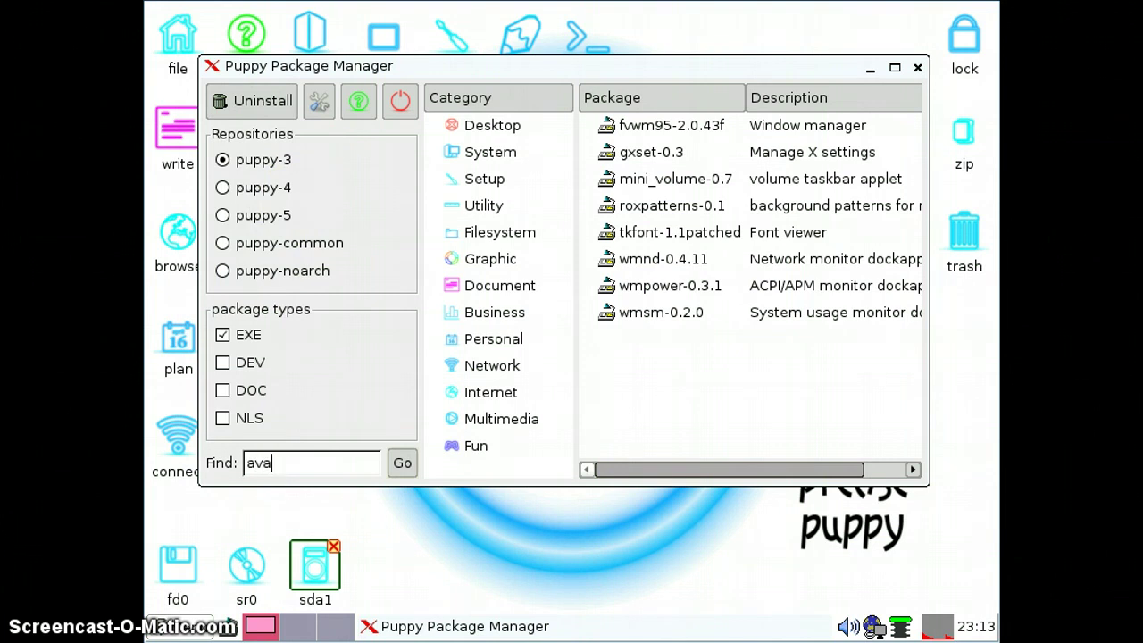
key("Return")
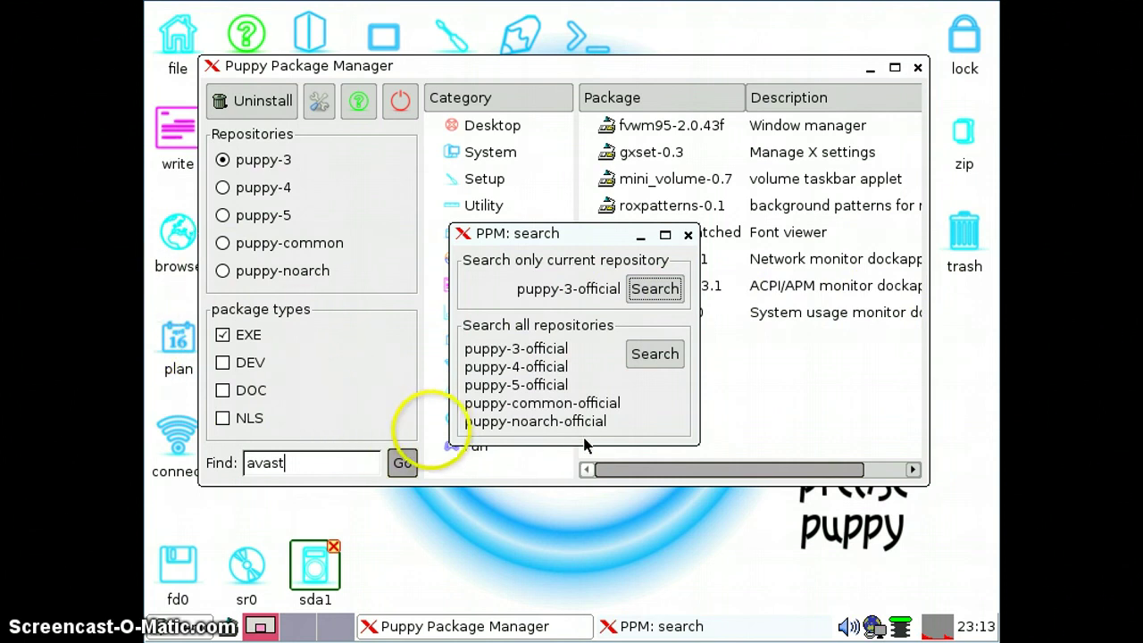
left_click(639, 349)
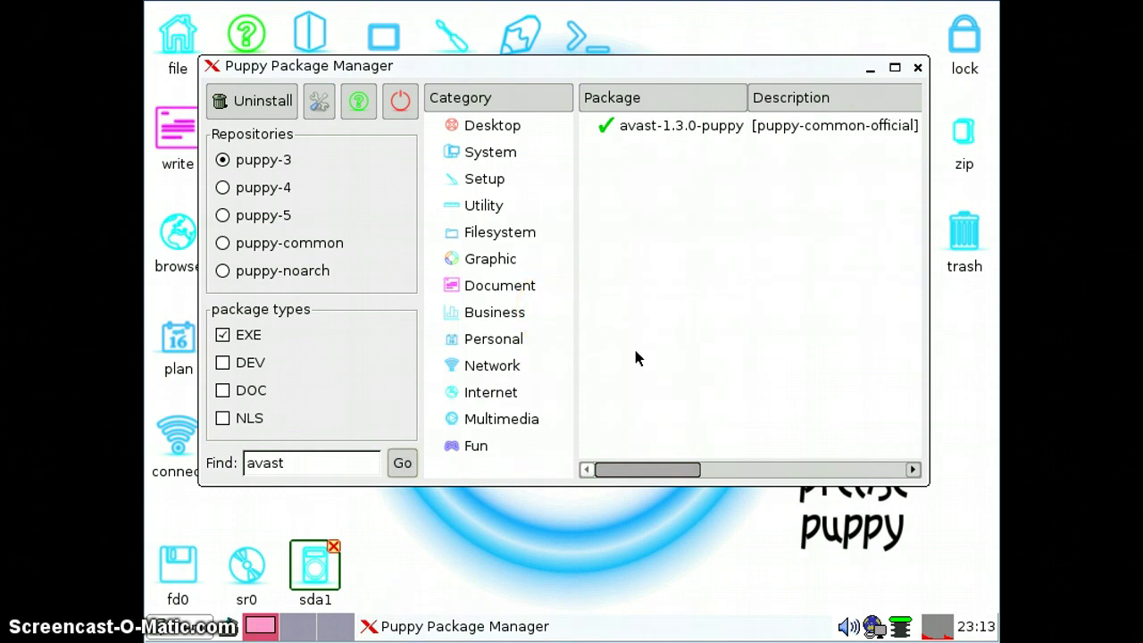
left_click(636, 355)
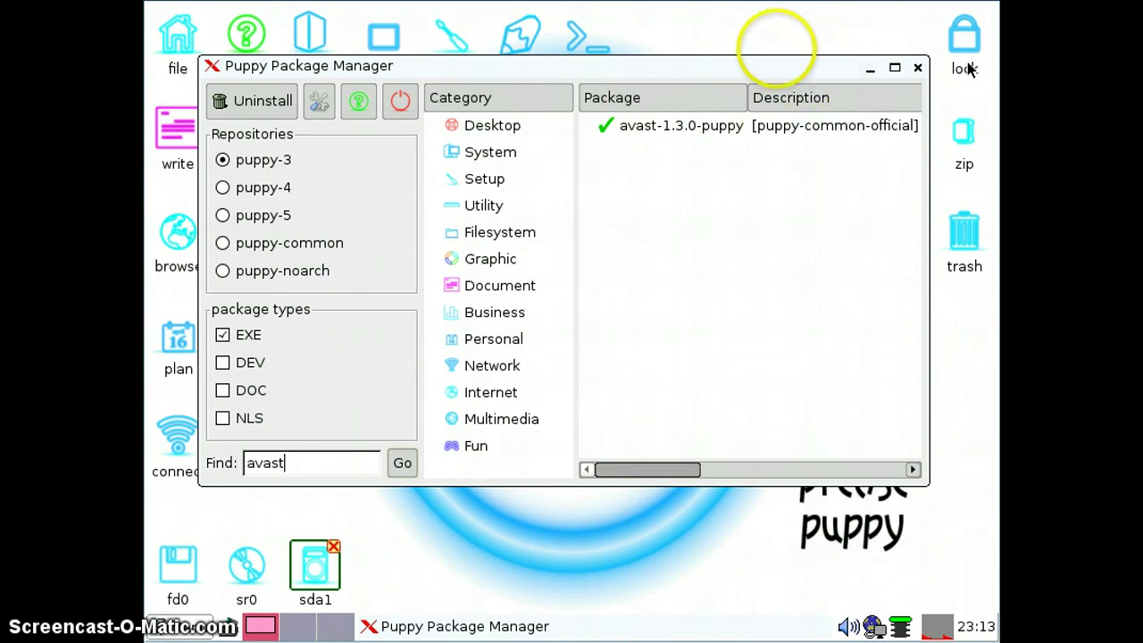
left_click(918, 68)
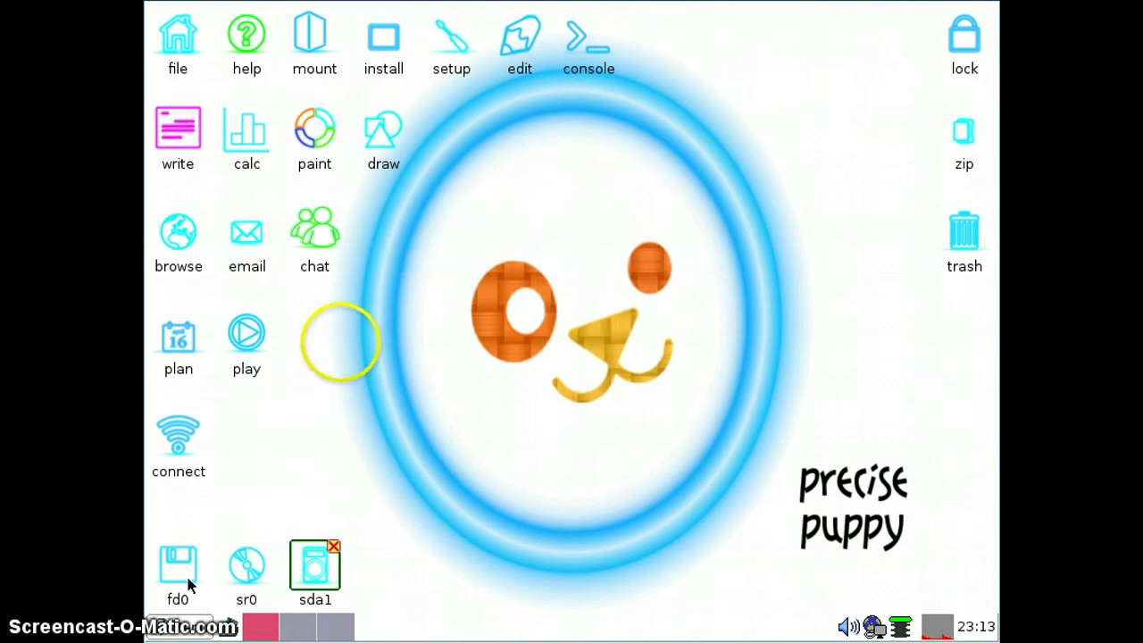
Start the Avast antivirus scanner from the main menu's Utility submenu
left_click(179, 631)
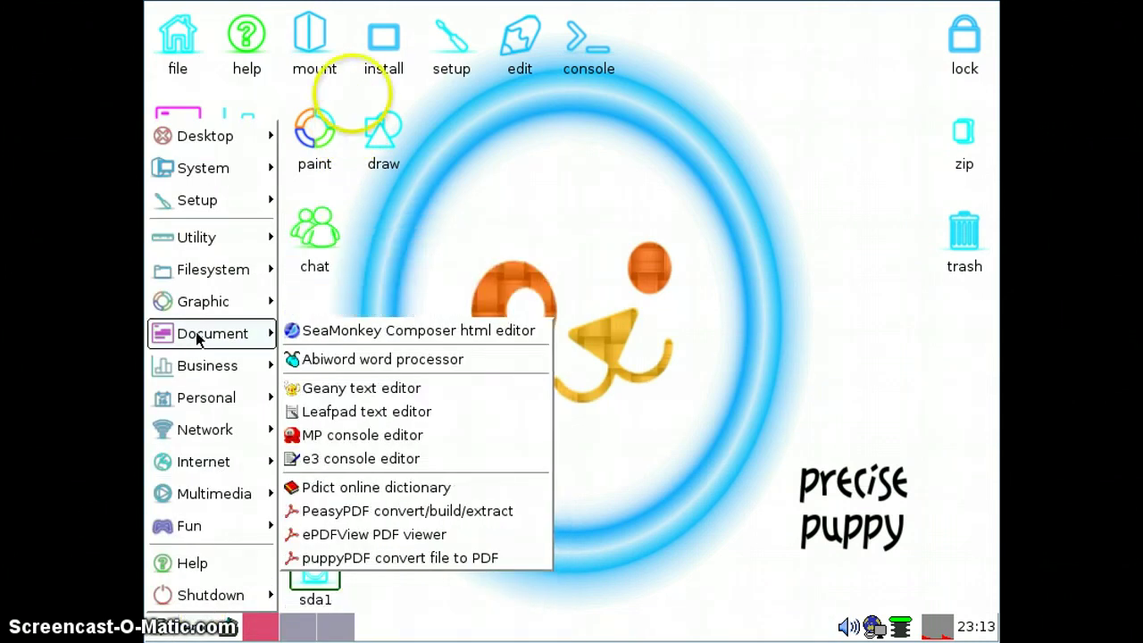
mouse_move(207, 240)
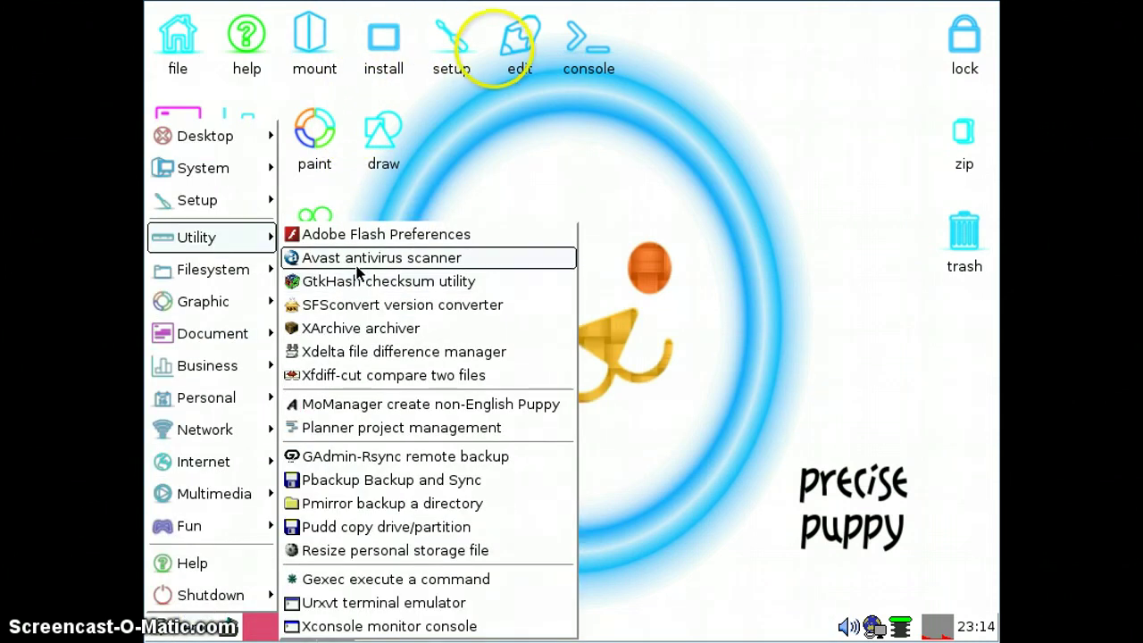
left_click(357, 266)
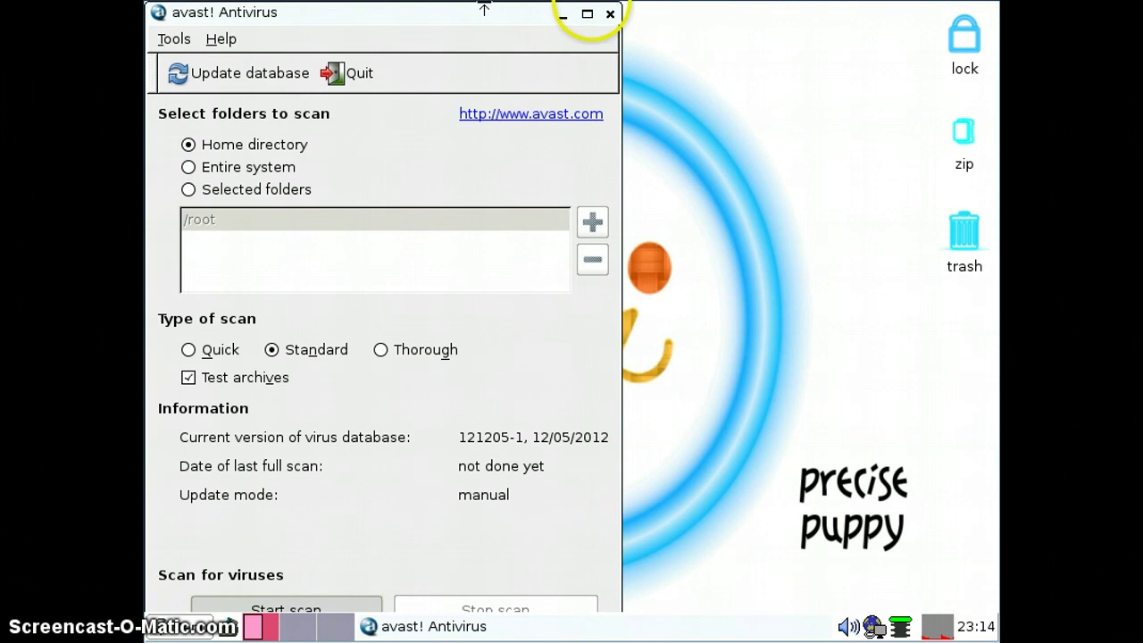
Center the avast! window and switch the scan target to Selected folders
left_click_drag(479, 18, 741, 26)
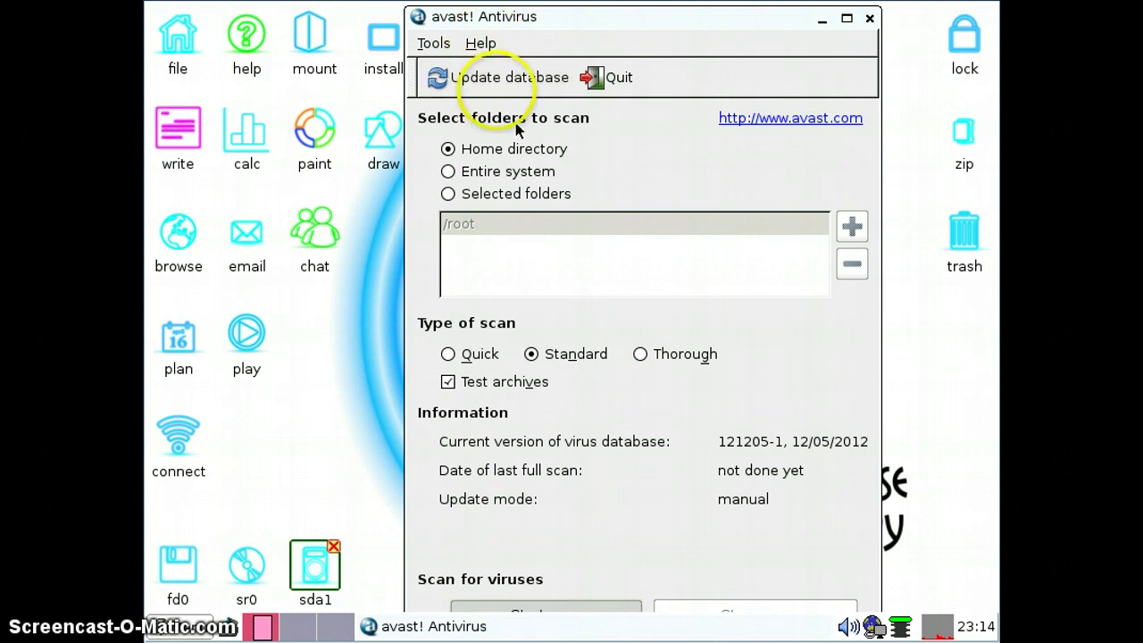
left_click(447, 195)
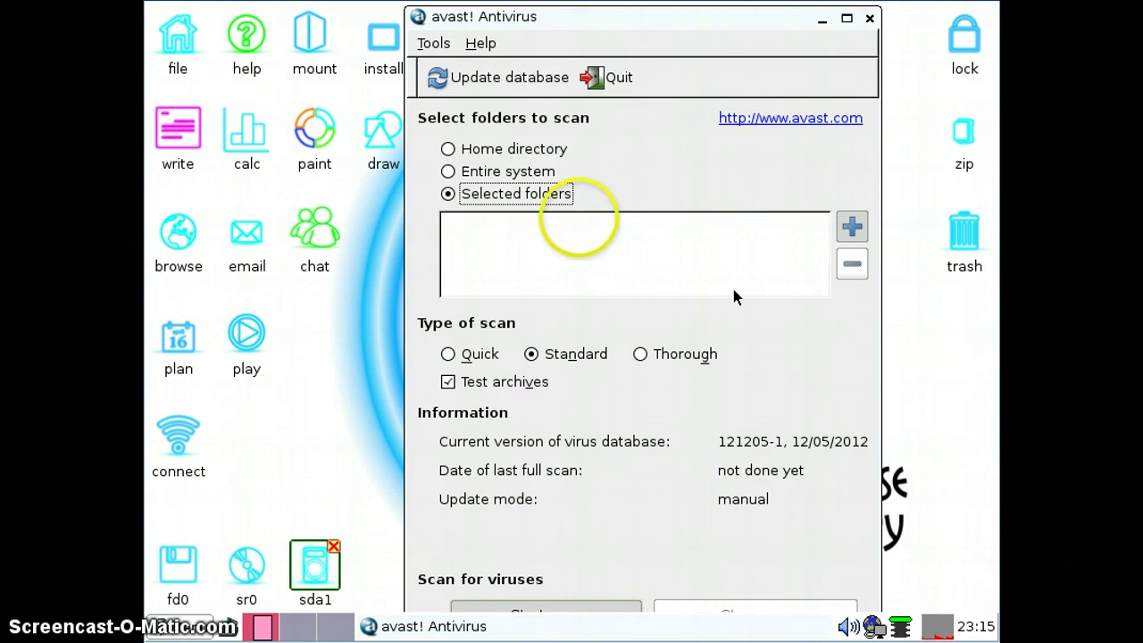
In the Select folder to scan dialog, expand the tree from / down to mnt
left_click(850, 225)
left_click_drag(793, 251, 810, 331)
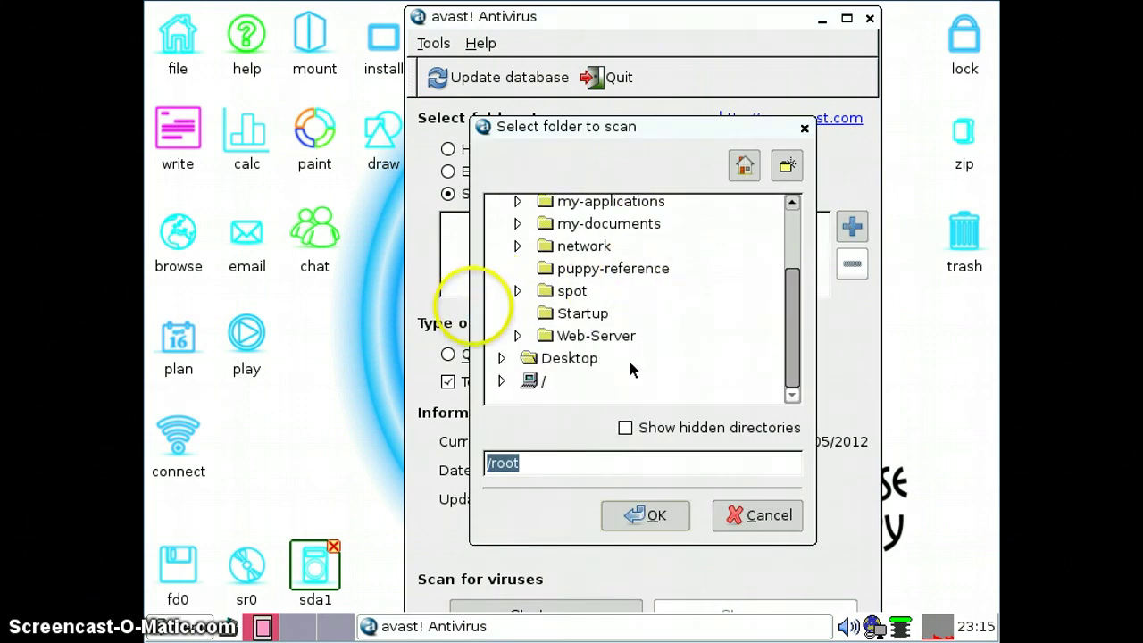
left_click(543, 384)
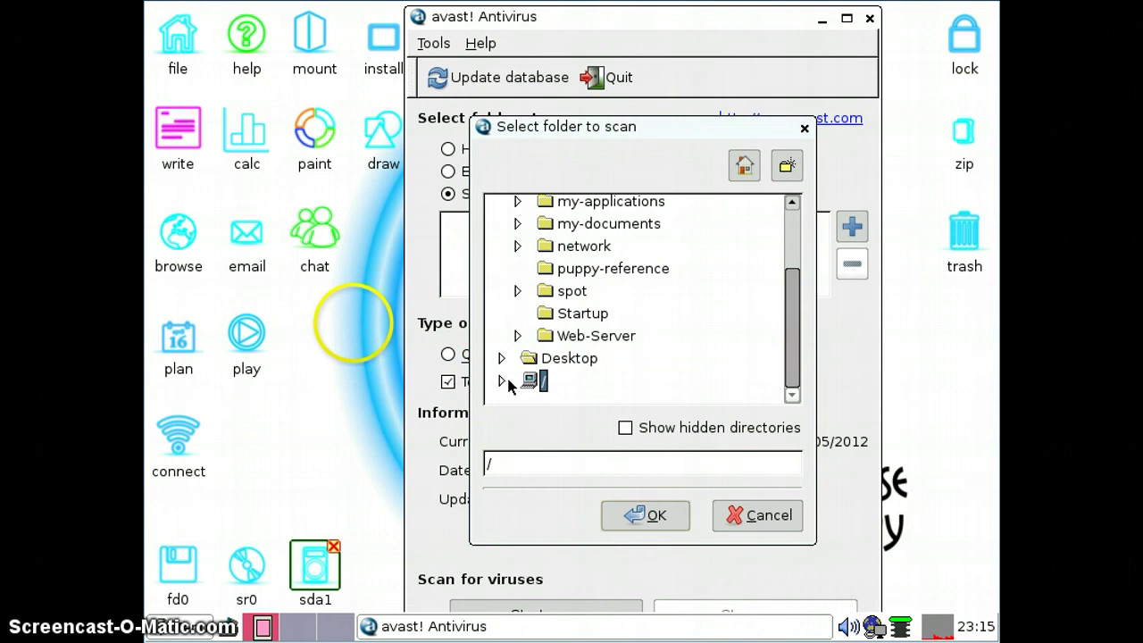
left_click(503, 380)
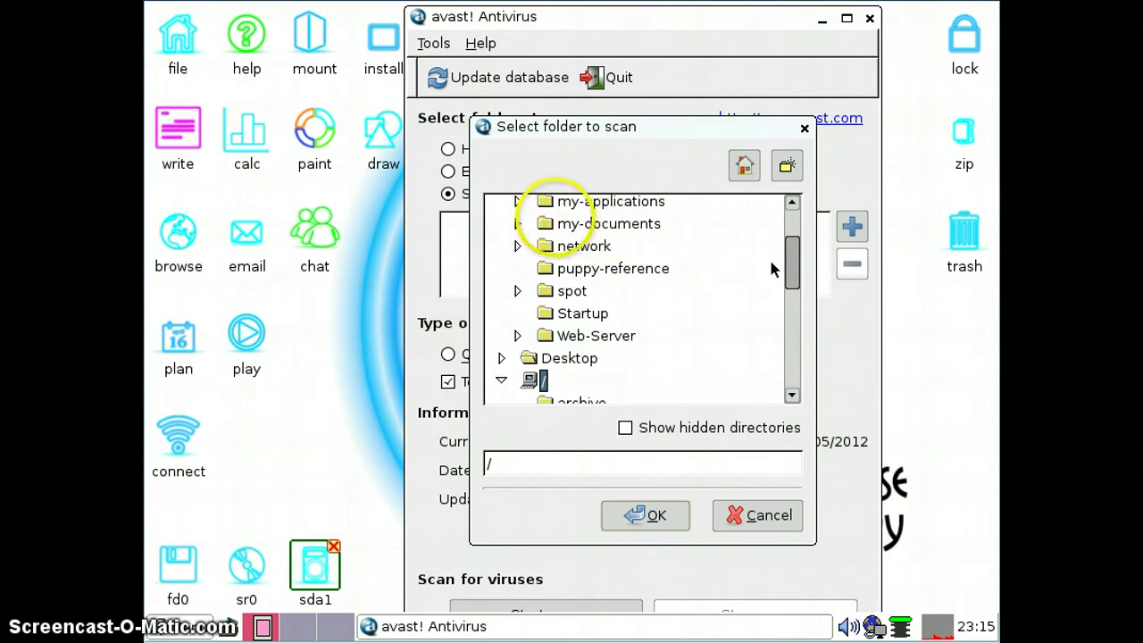
left_click_drag(793, 268, 790, 366)
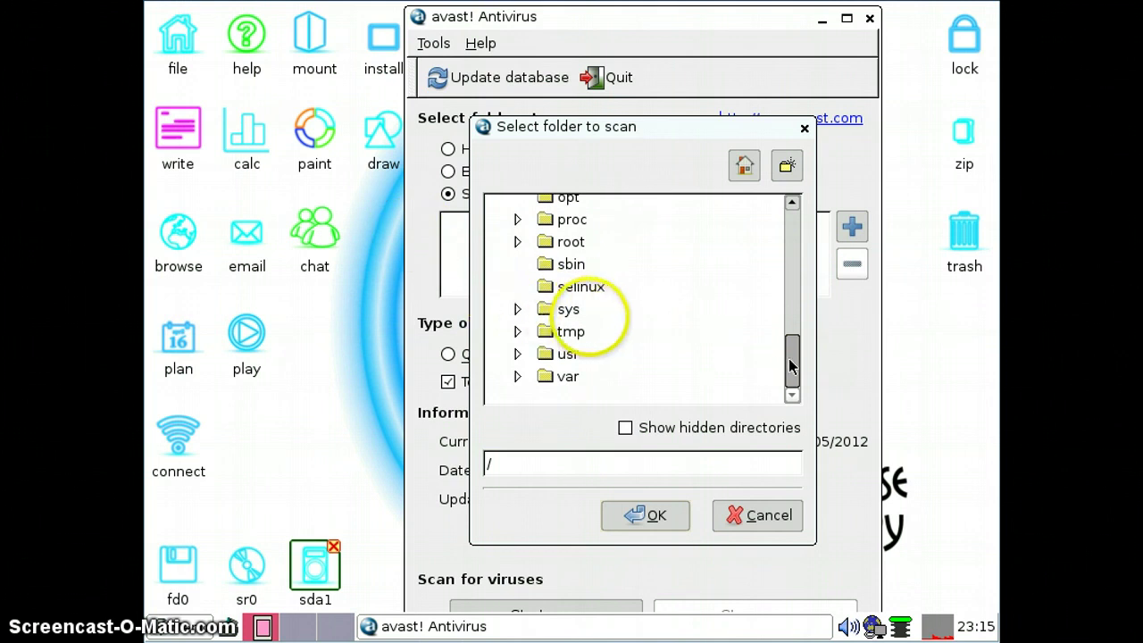
scroll(784, 358, "up", 2)
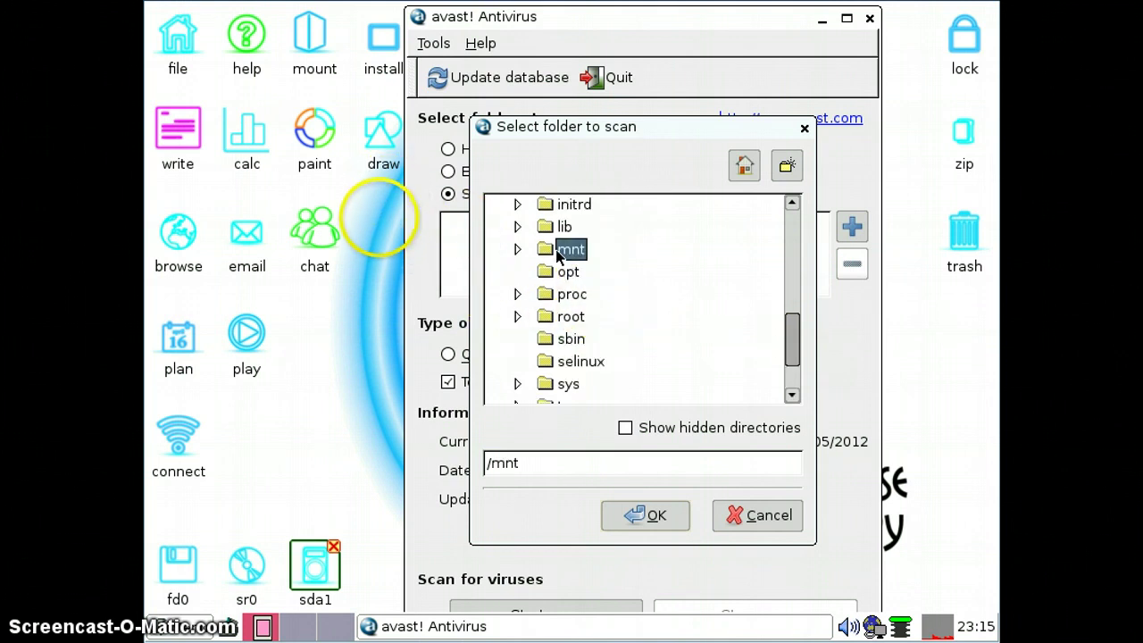
left_click(518, 249)
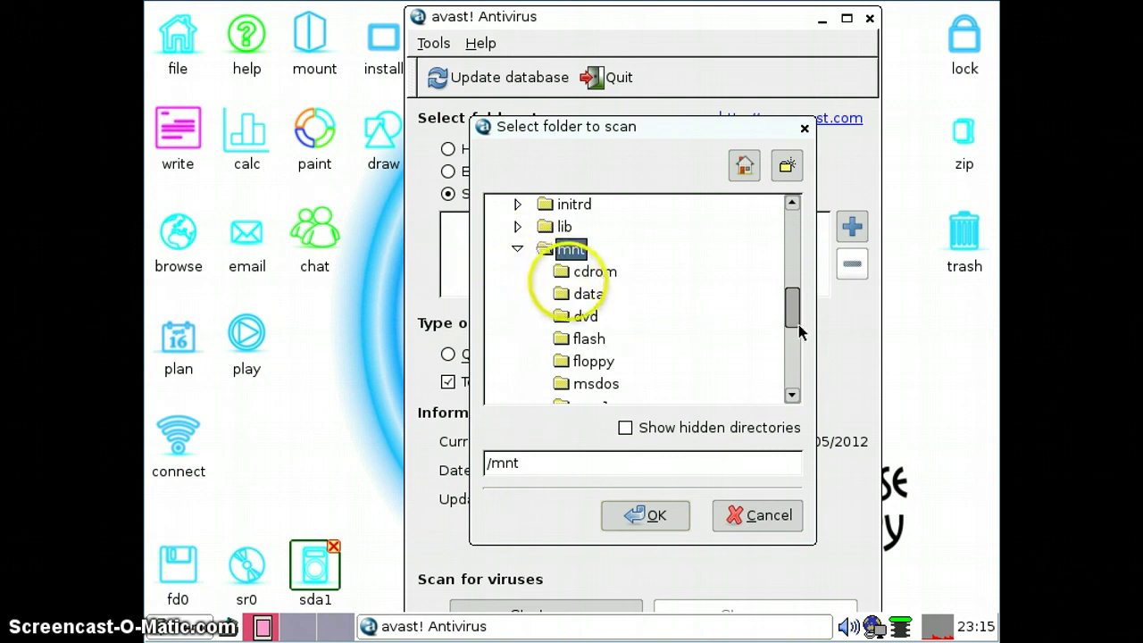
left_click_drag(792, 318, 793, 336)
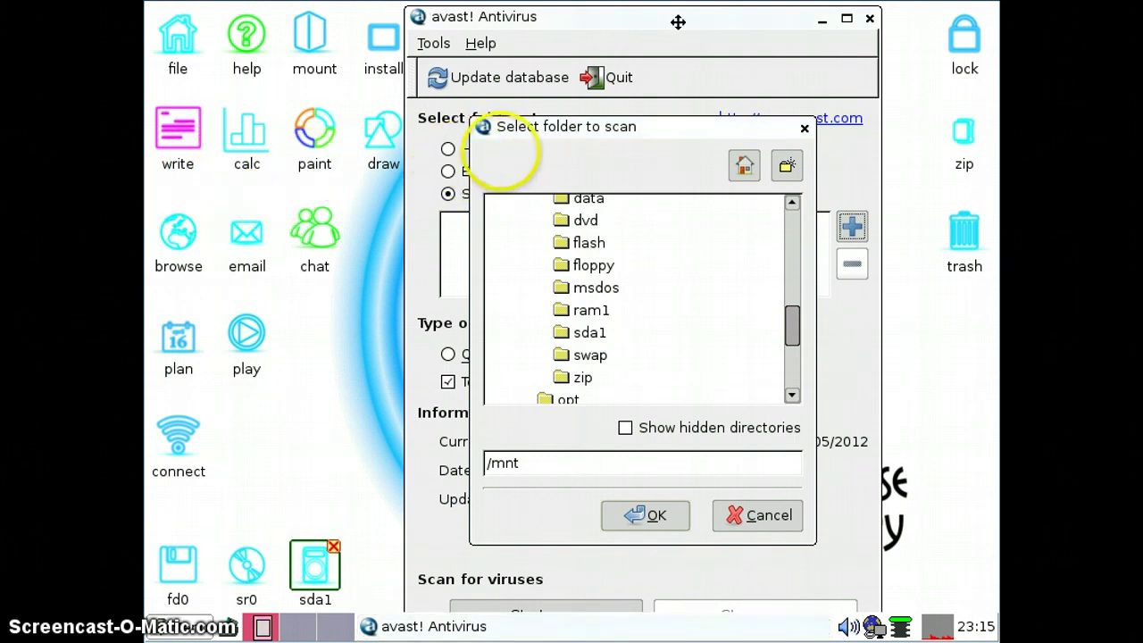
Move the avast window aside and open a urxvt terminal from the desktop console icon
left_click_drag(677, 29, 741, 33)
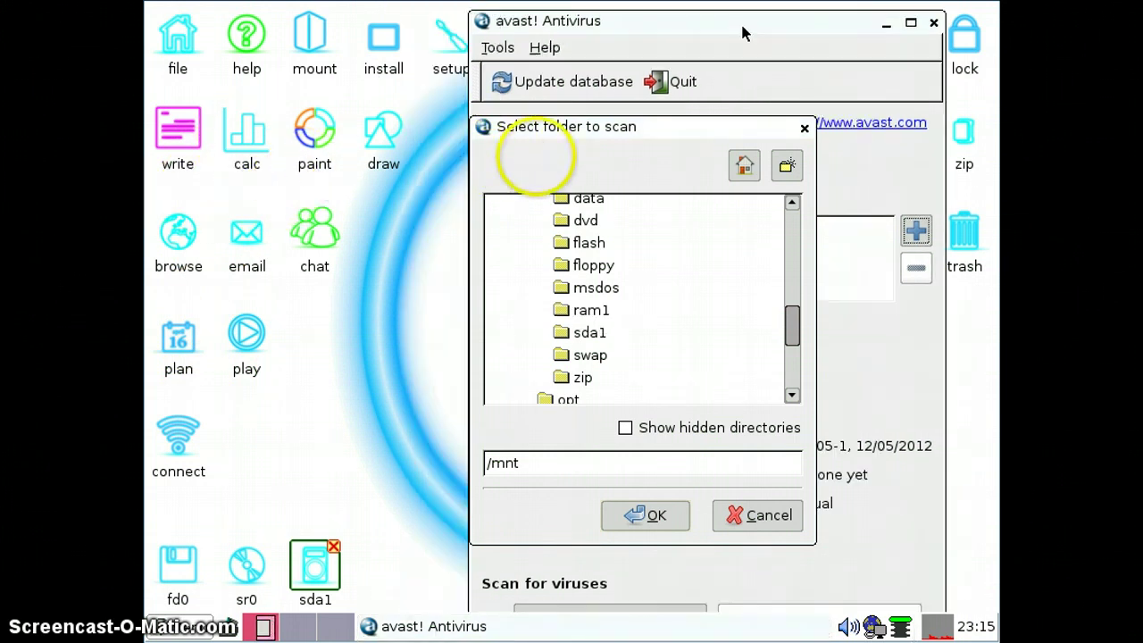
left_click_drag(578, 29, 718, 36)
left_click(577, 36)
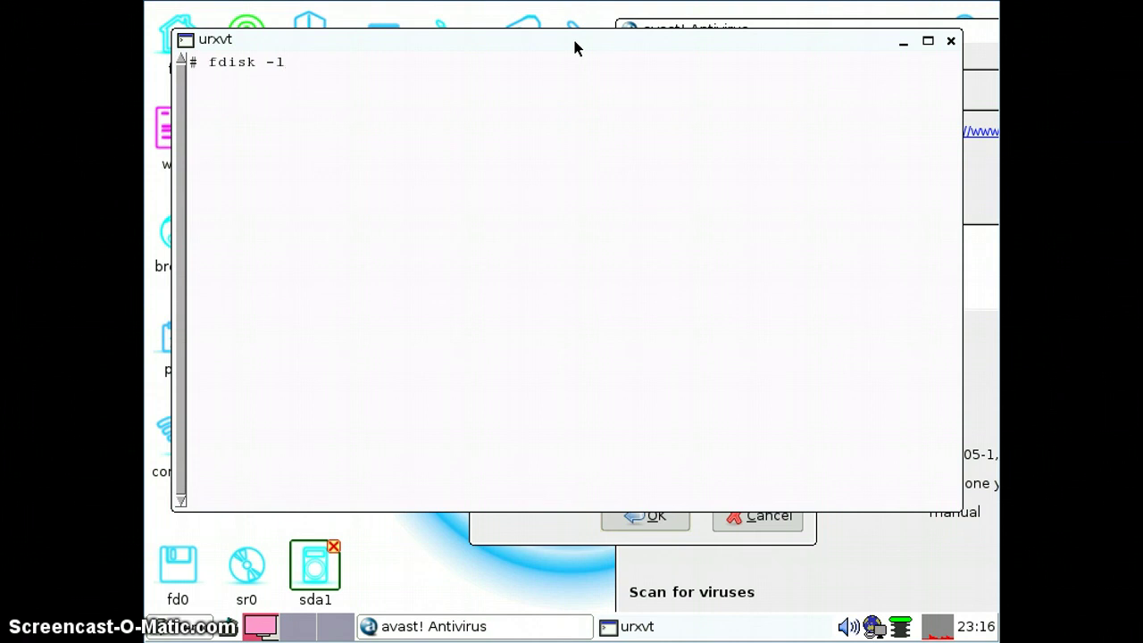
Run fdisk -l to confirm /dev/sda1 is a FAT16 partition, then minimize urxvt
type("fdisk -l")
key("Return")
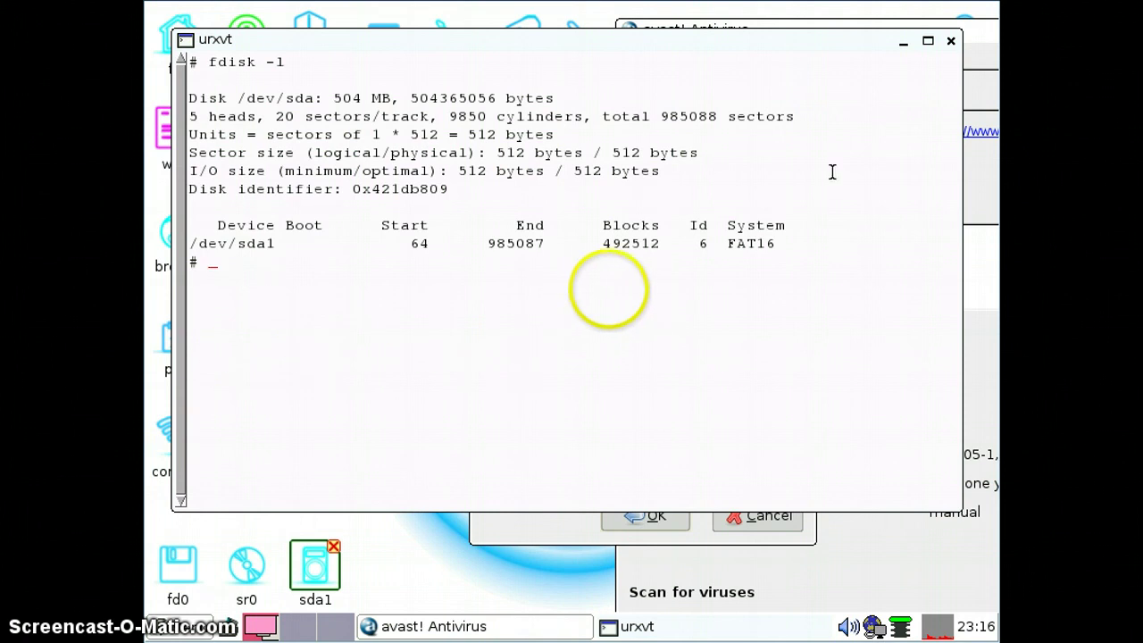
left_click(903, 41)
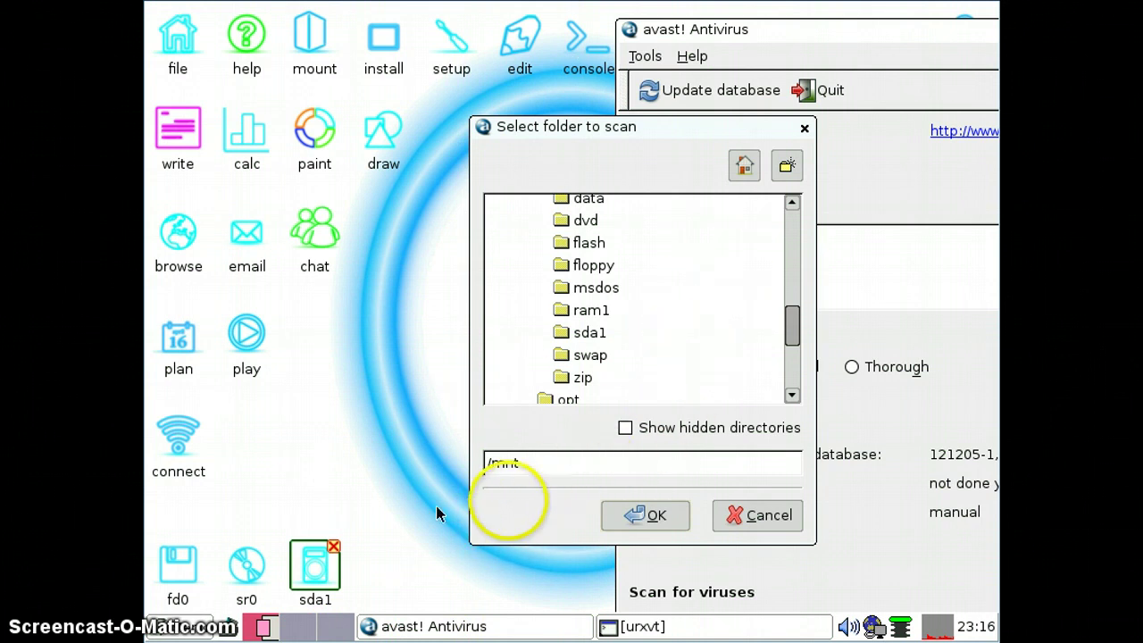
Confirm /mnt/sda1 as the scan folder and move the avast window up and left
left_click(580, 332)
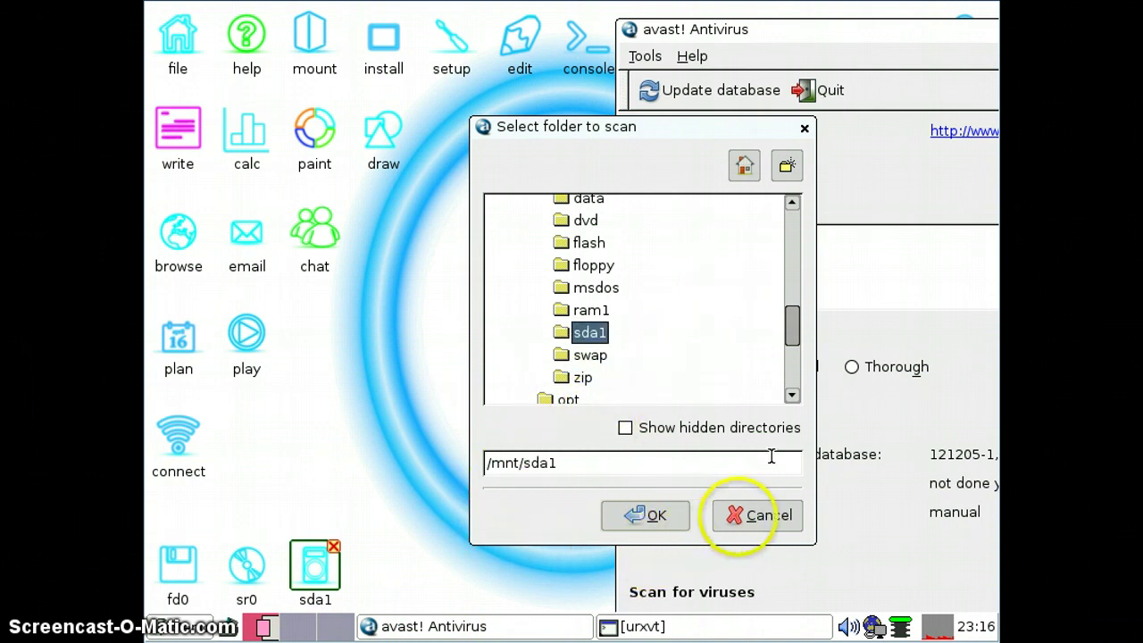
left_click(668, 513)
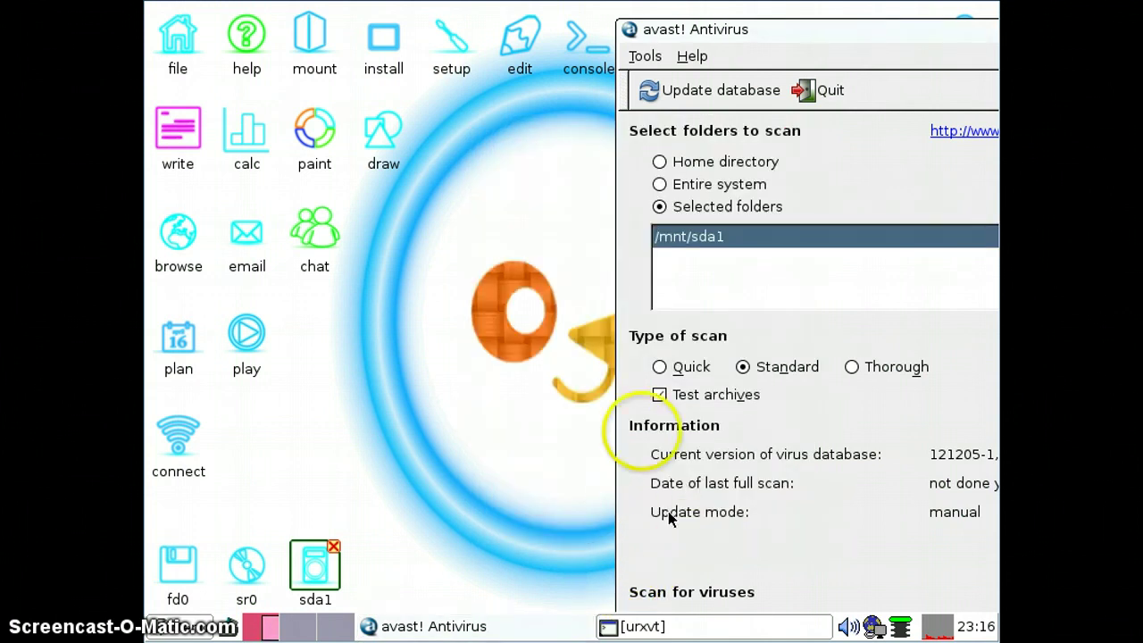
left_click_drag(751, 26, 385, 37)
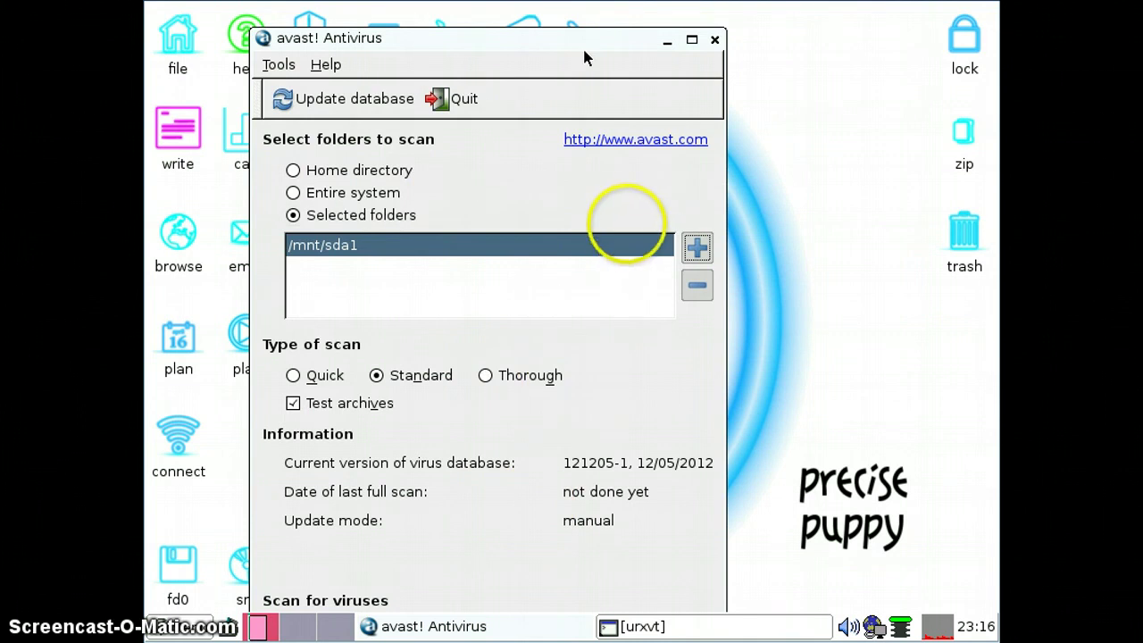
left_click_drag(587, 41, 544, 0)
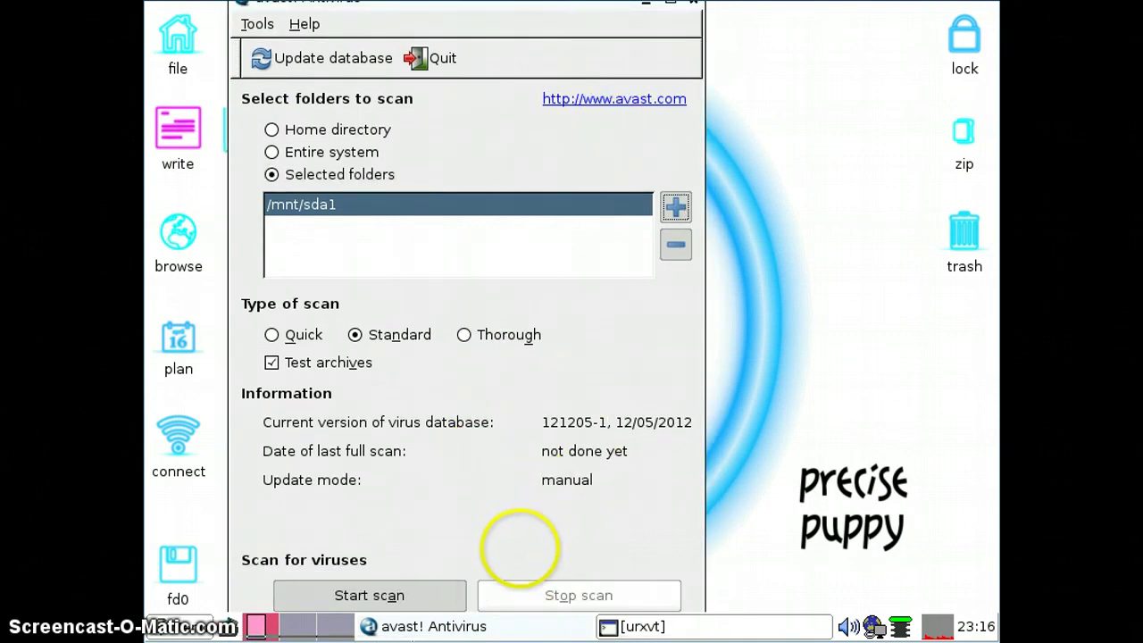
Scan /mnt/sda1, delete the detected eicar.com file, and close the scan results list
left_click(406, 587)
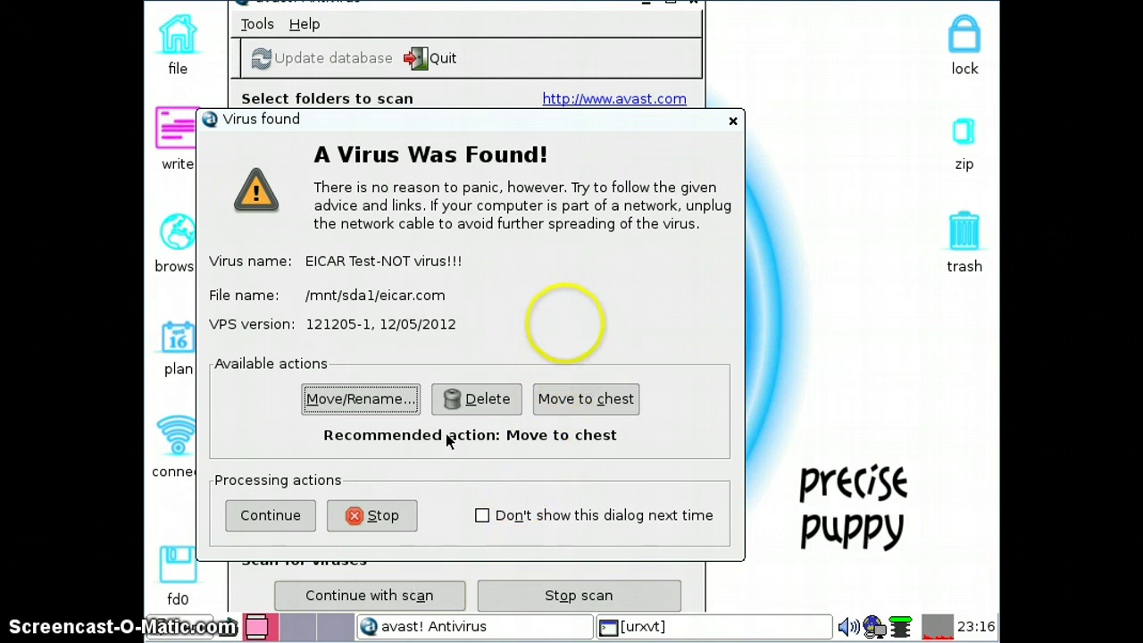
left_click(477, 399)
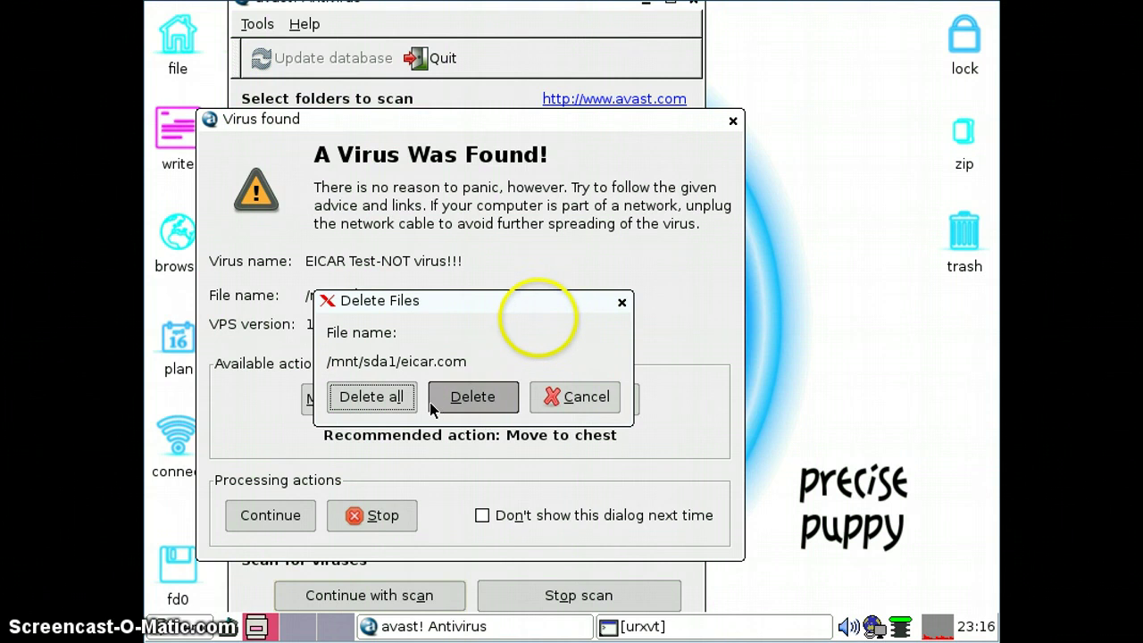
left_click(462, 394)
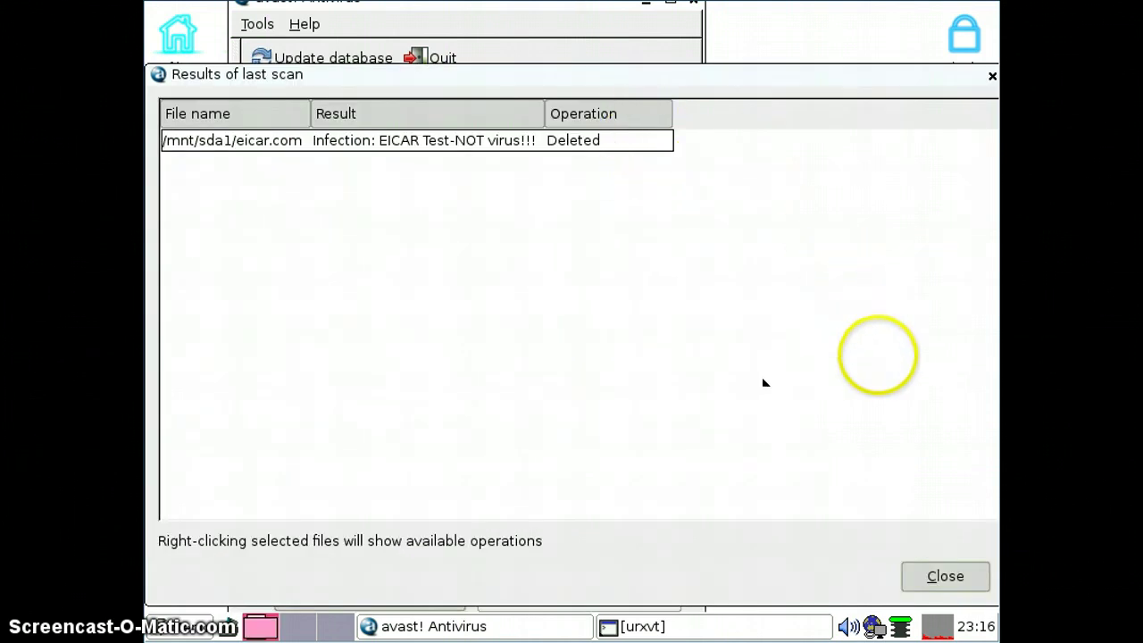
left_click(946, 574)
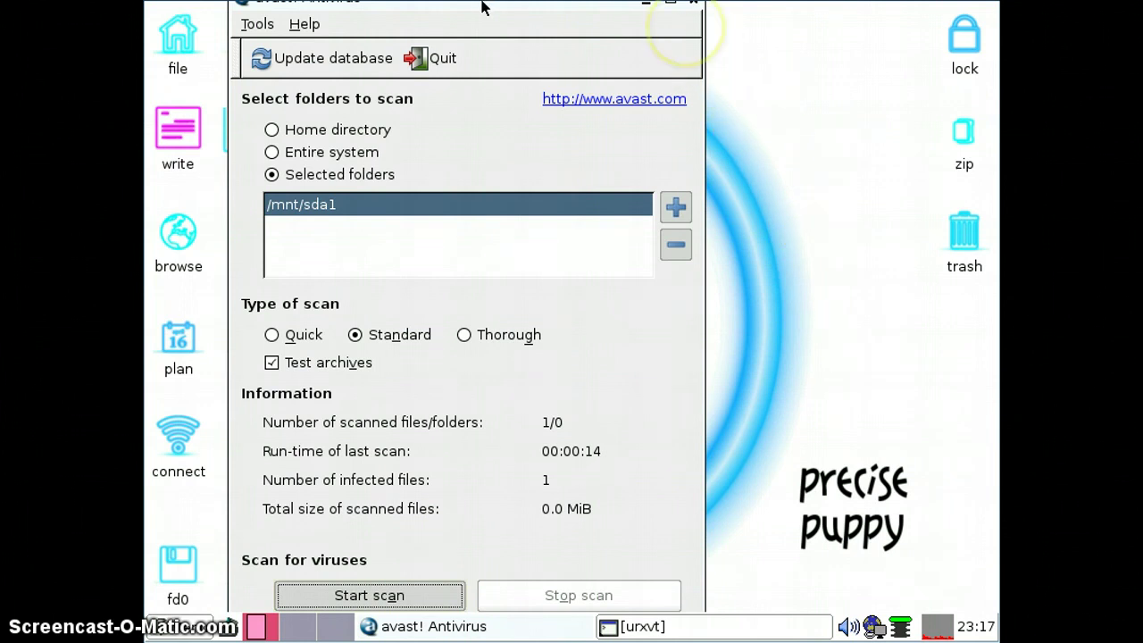